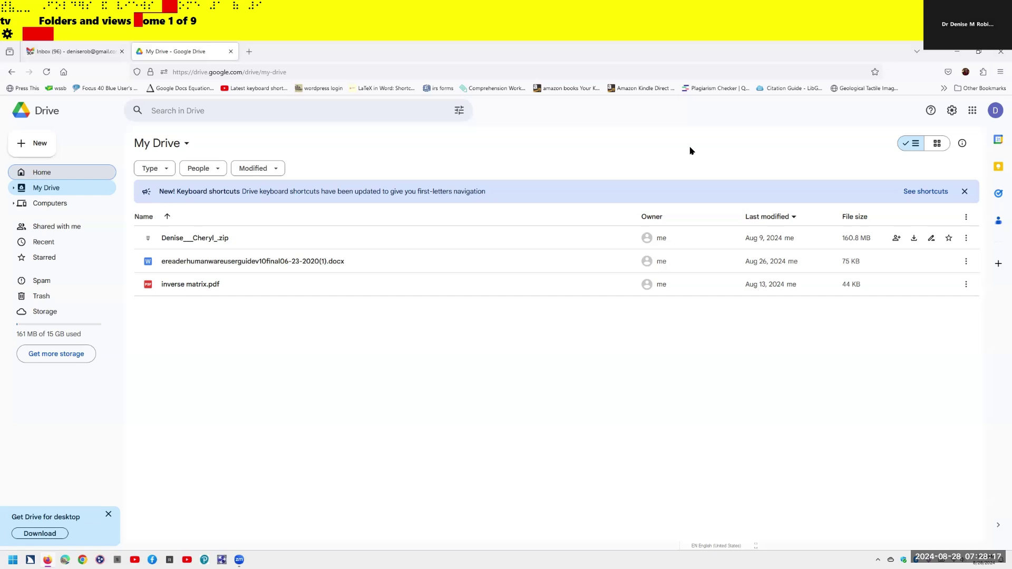
Focus the first My Drive file row via Quick Find and Escape, then turn off the virtual PC cursor.
key(slash)
text(i)
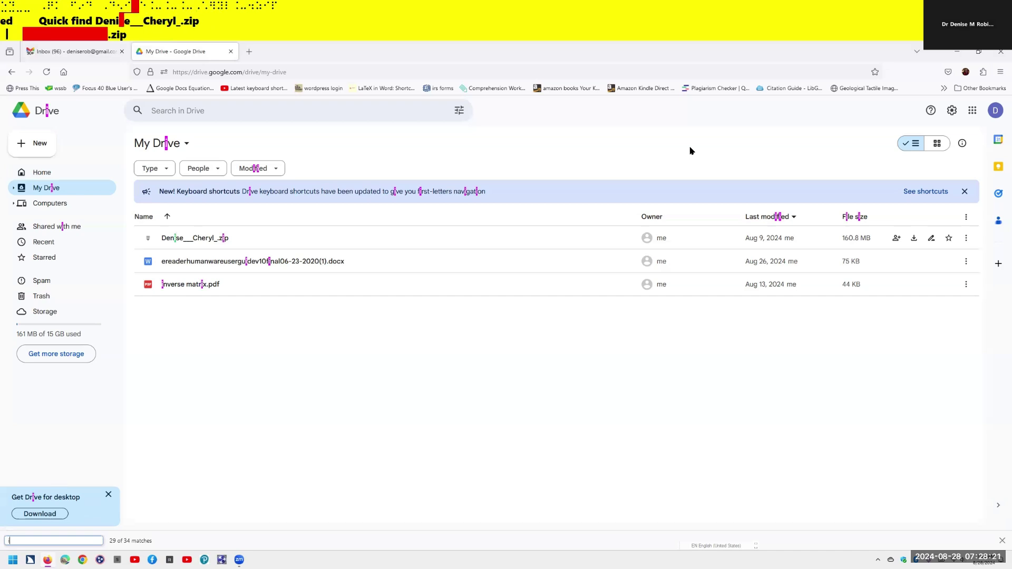
key(Escape)
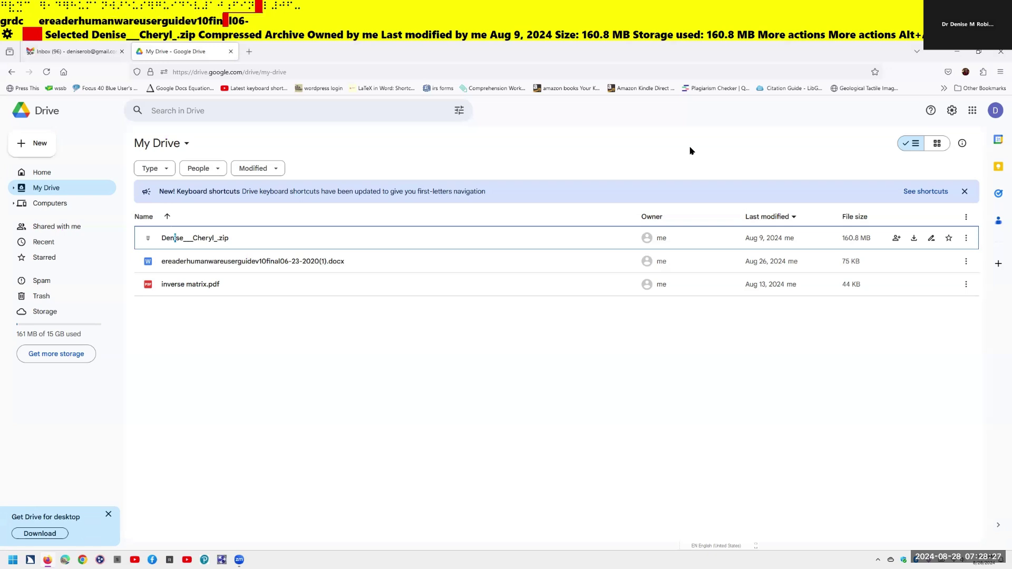
key(ctrl)
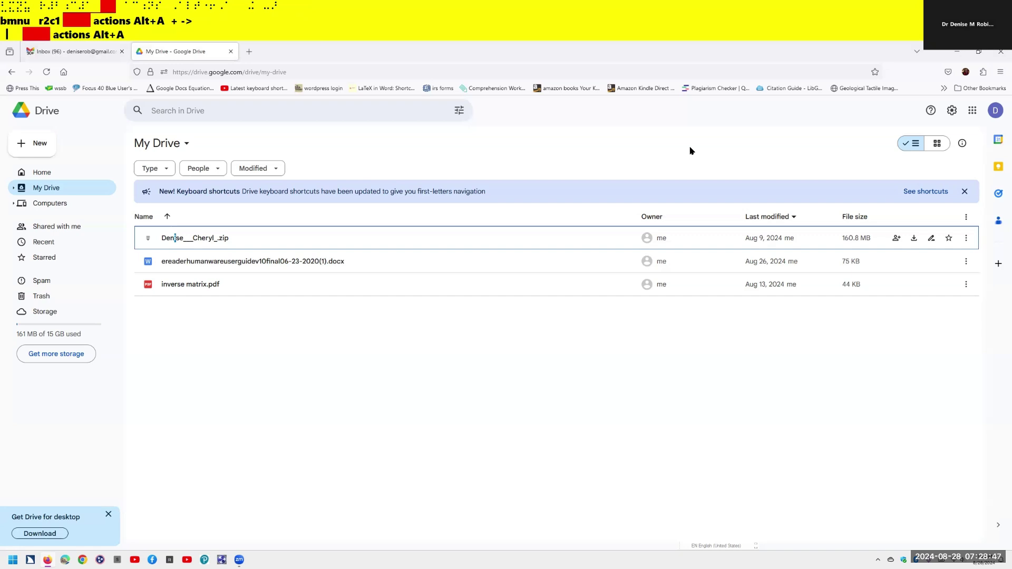
key(Insert+z)
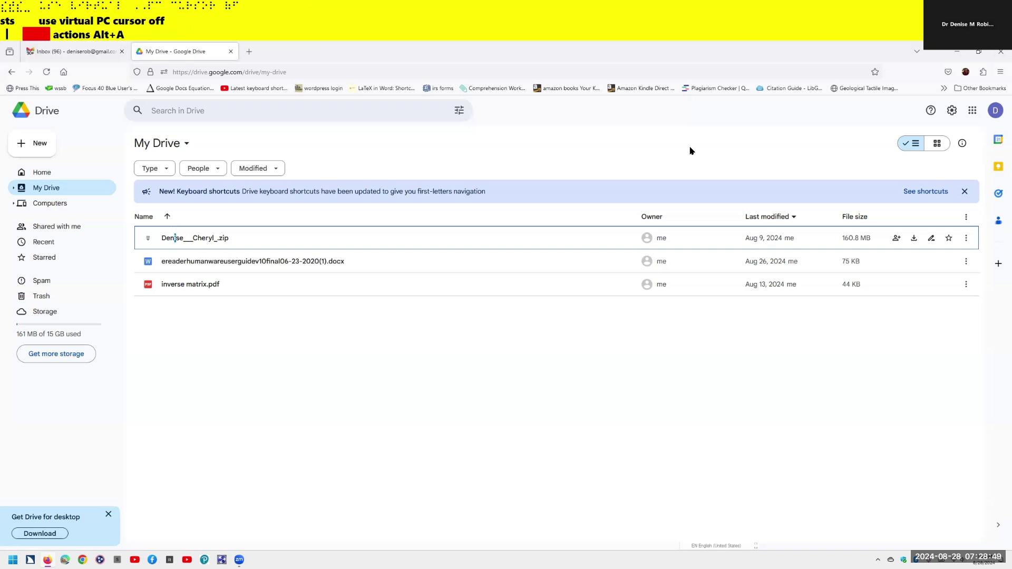
Step down through the user guide and inverse matrix.pdf rows, then back up to the zip archive.
key(Down)
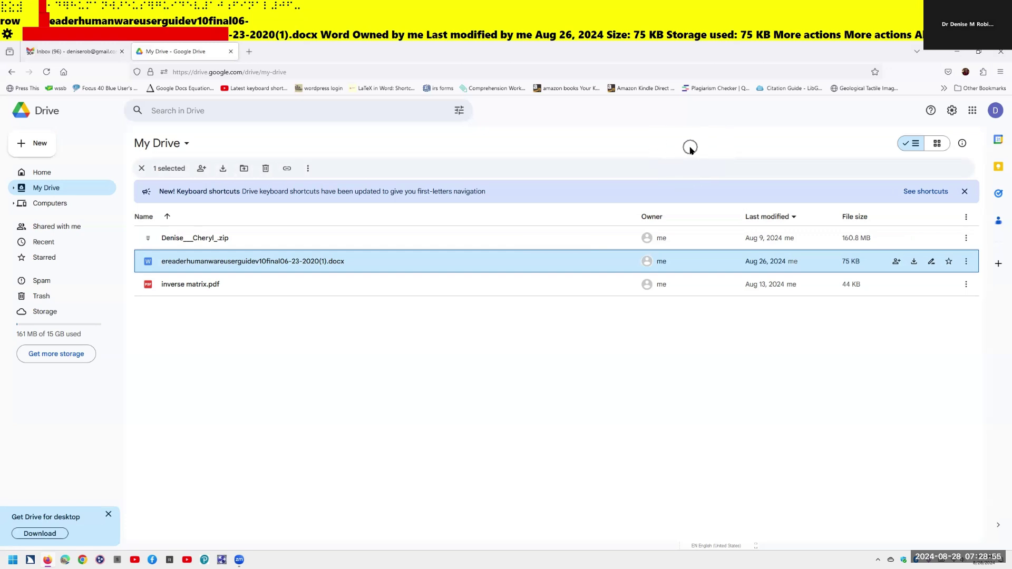
key(Down)
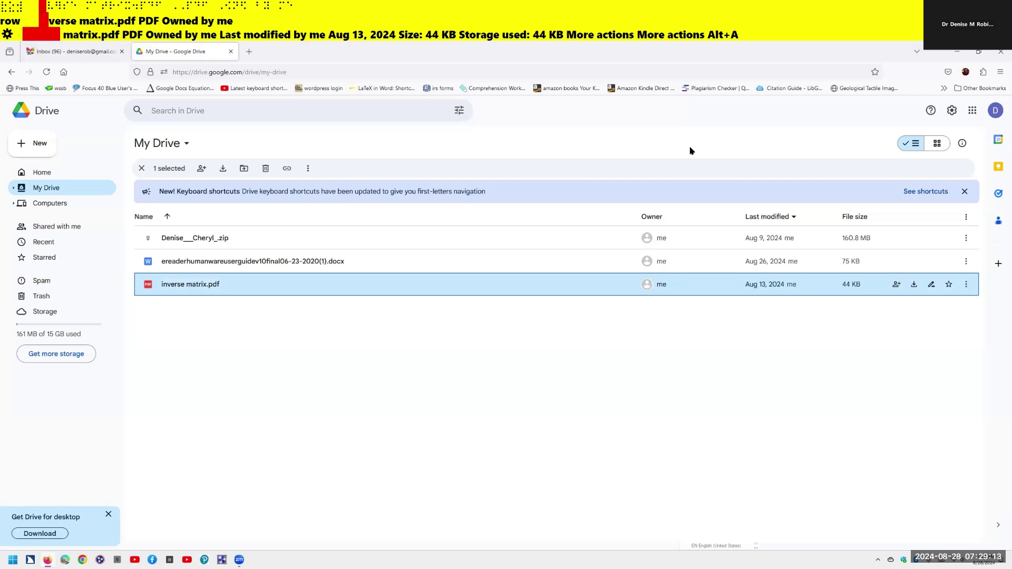
key(Up)
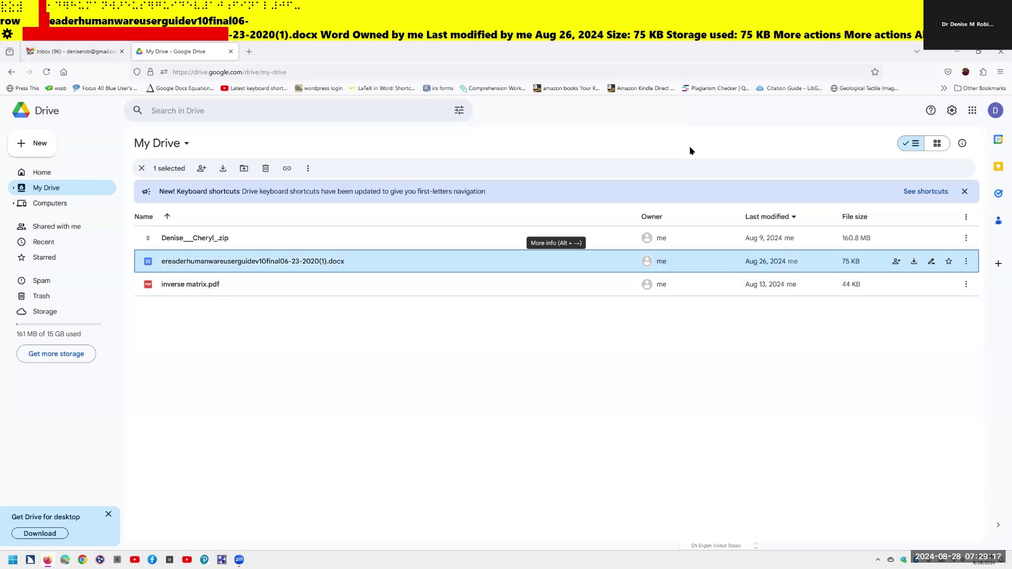
key(Up)
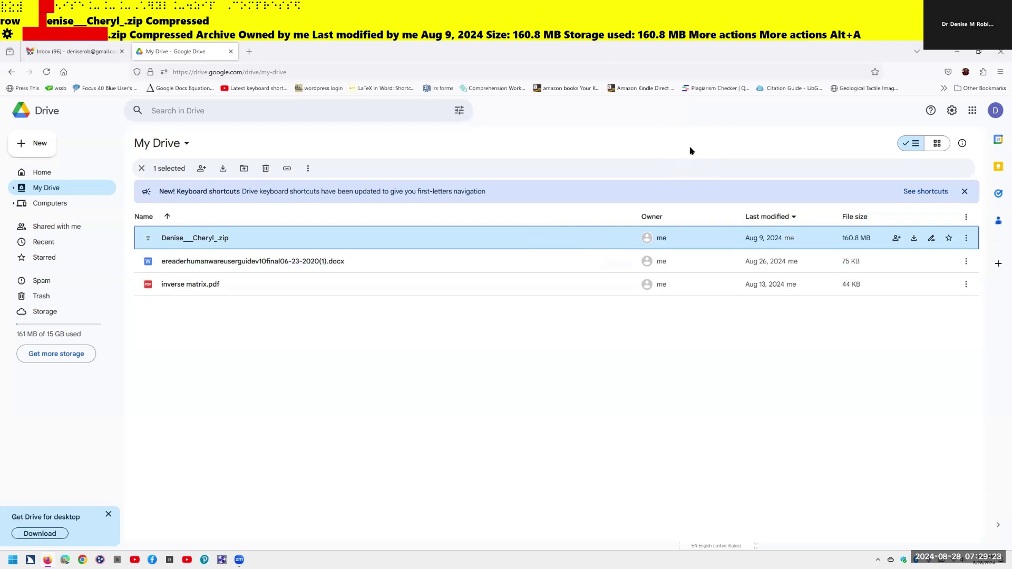
Cycle through the zip archive's Share, Download, Rename, Add to starred and More actions buttons.
key(Tab)
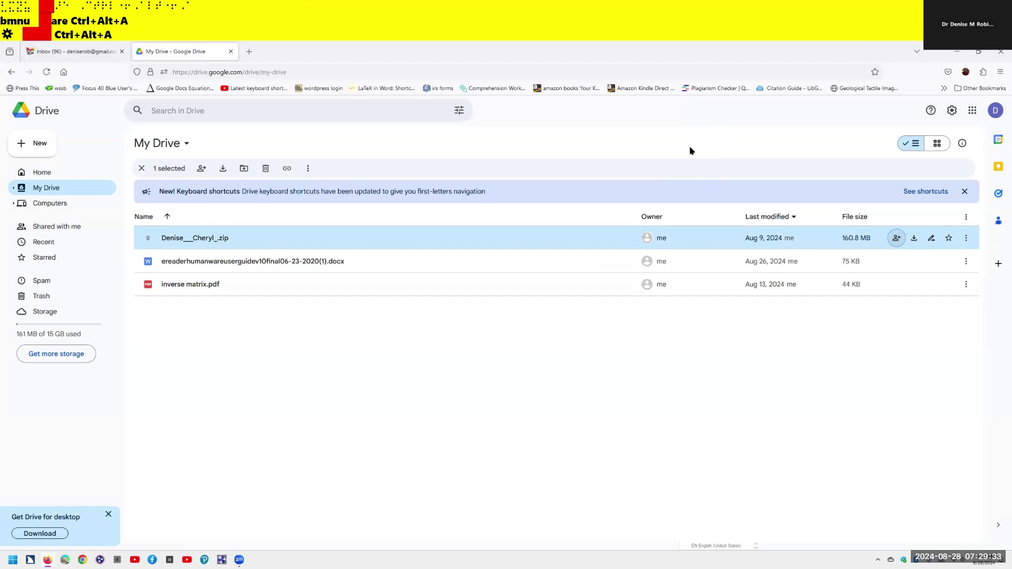
key(Tab)
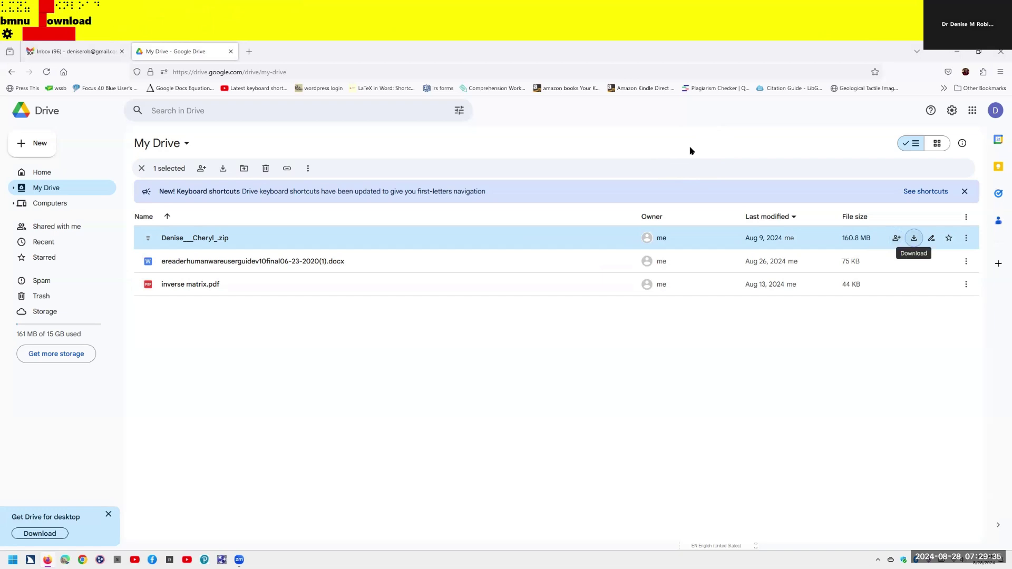
key(Tab)
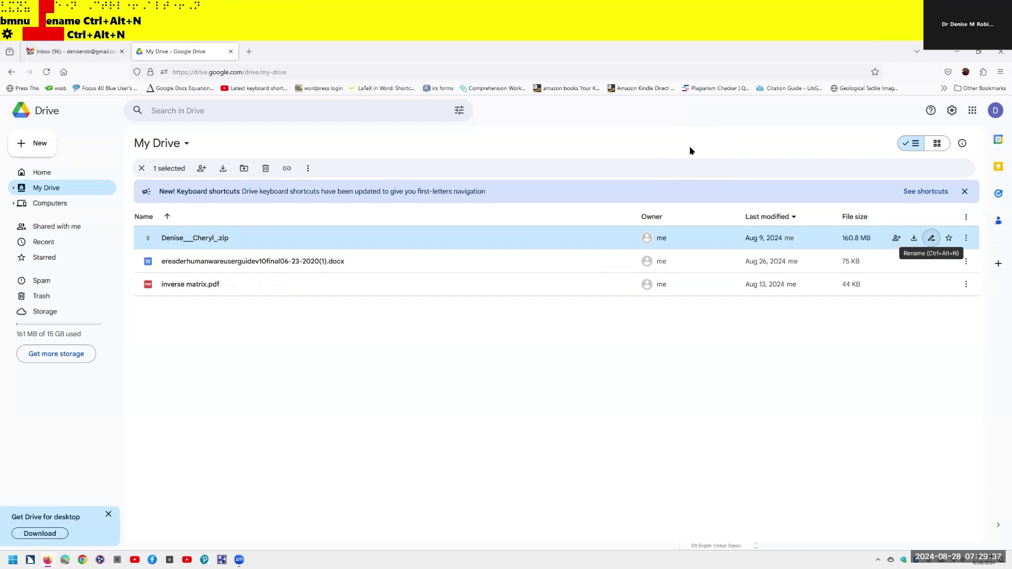
key(Tab)
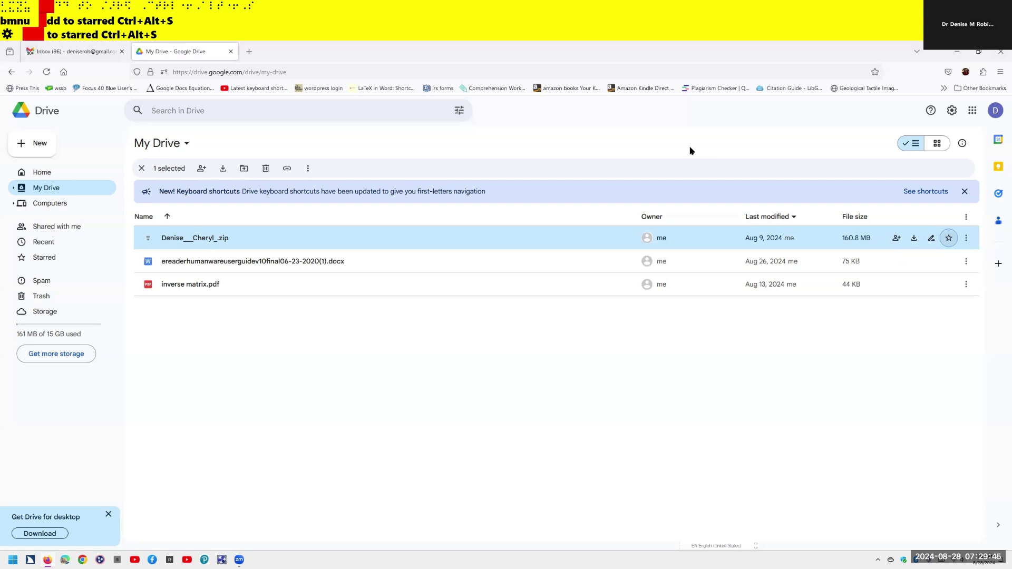
key(Tab)
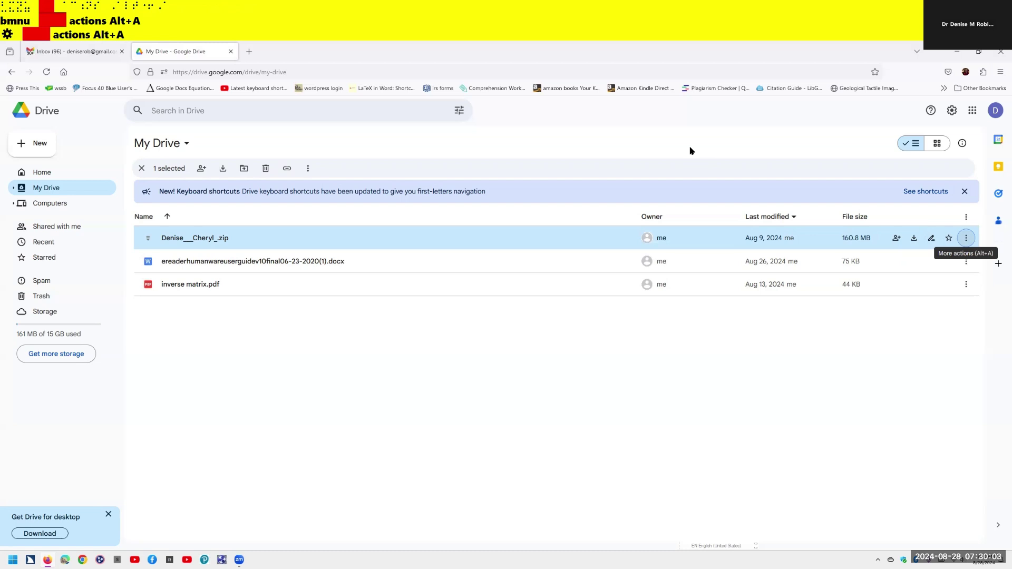
key(Return)
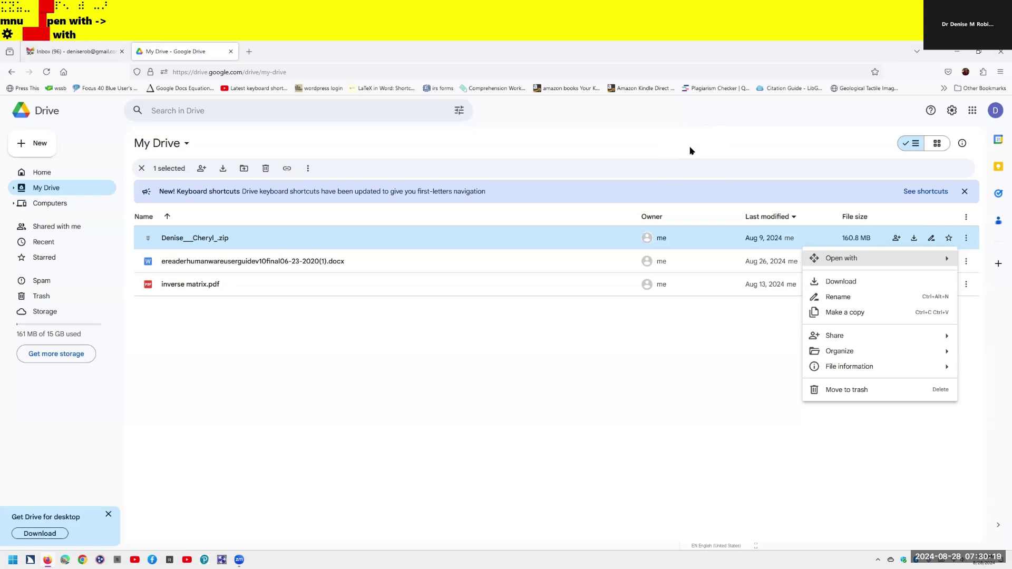
key(Down)
key(Down)
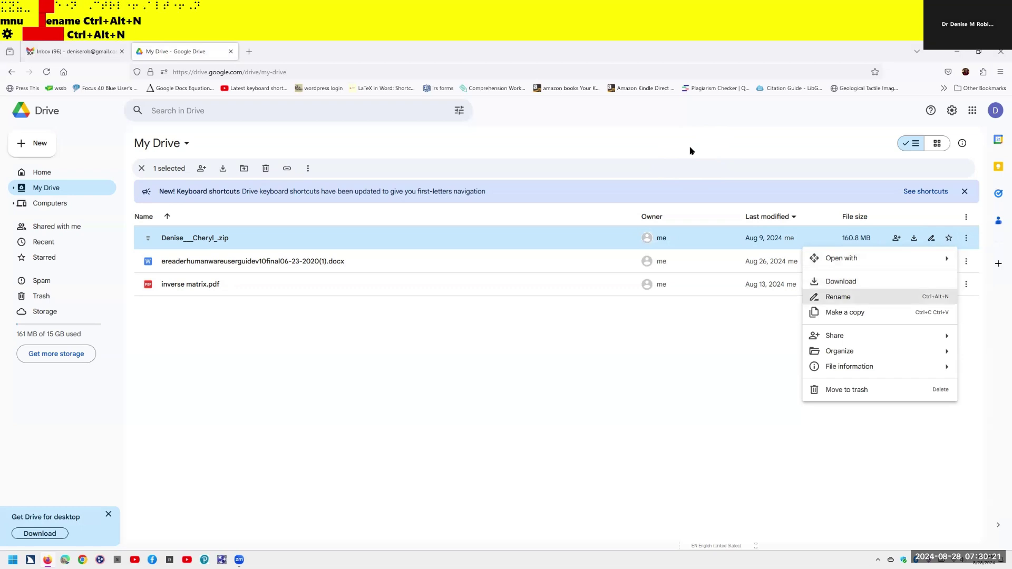
key(Down)
key(Down)
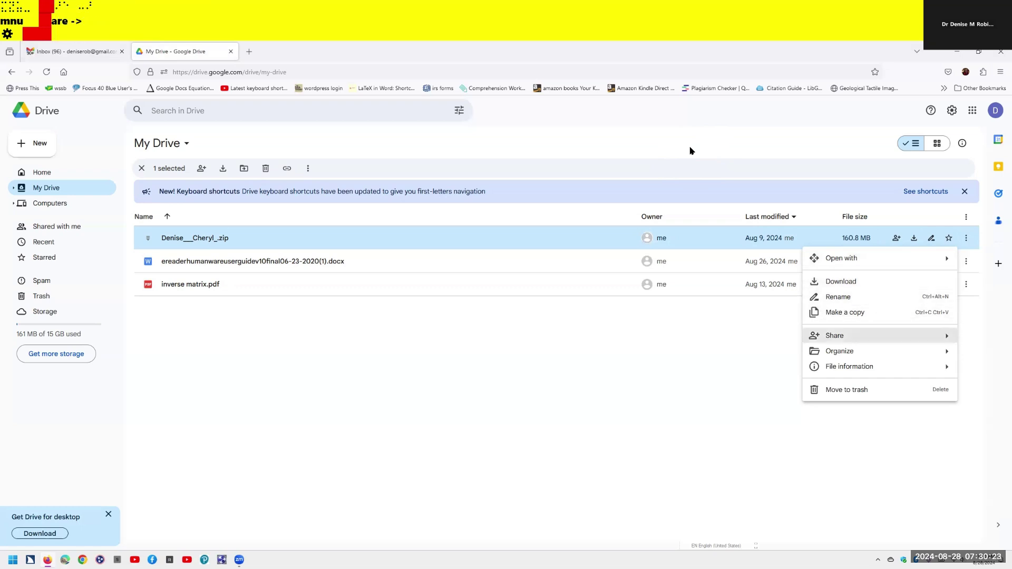
key(Down)
key(Down)
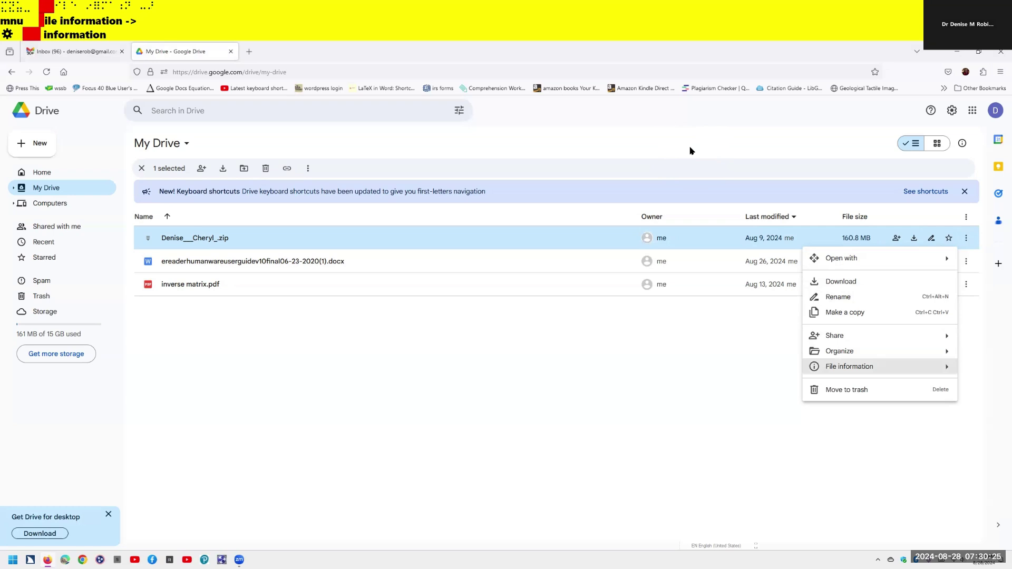
key(Down)
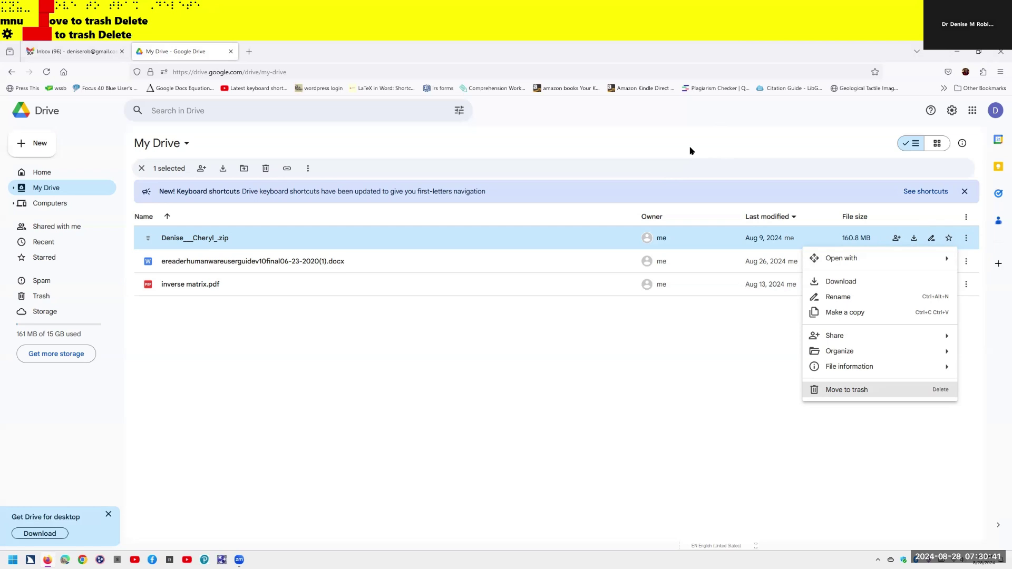
Close the zip's More actions menu, refocus its row, and move down to the user guide .docx.
key(Escape)
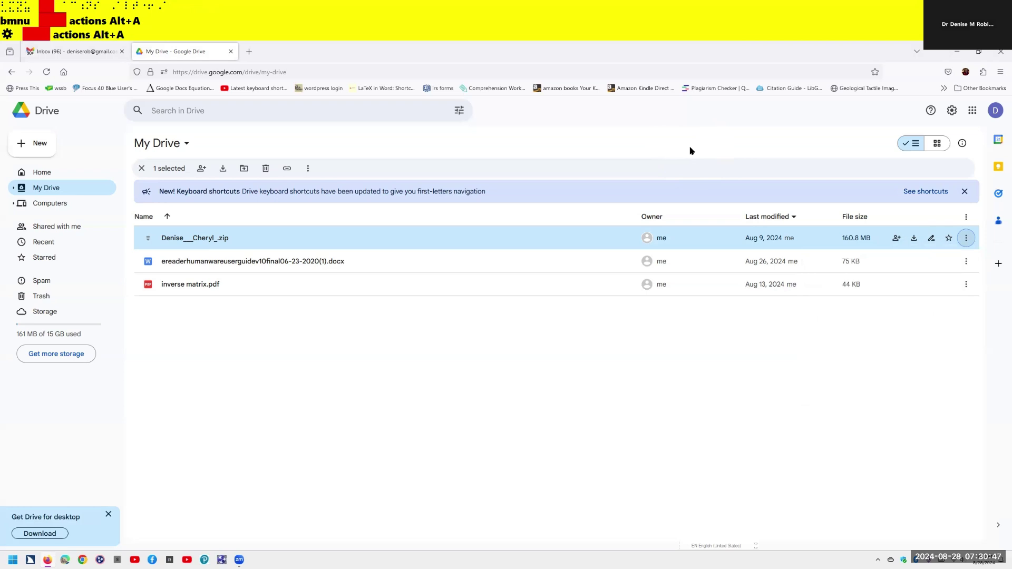
key(shift+Tab)
key(shift+Tab)
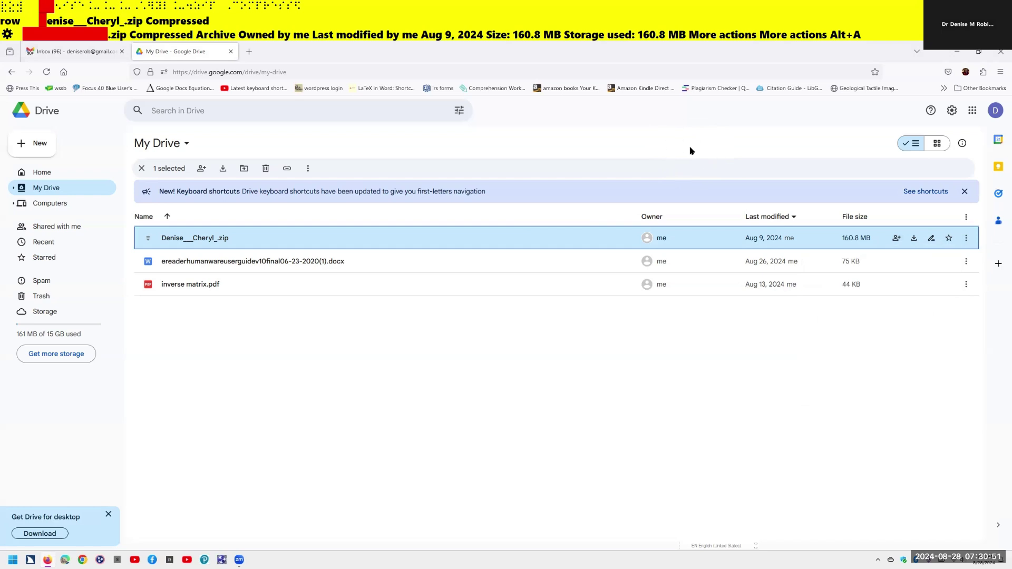
key(Down)
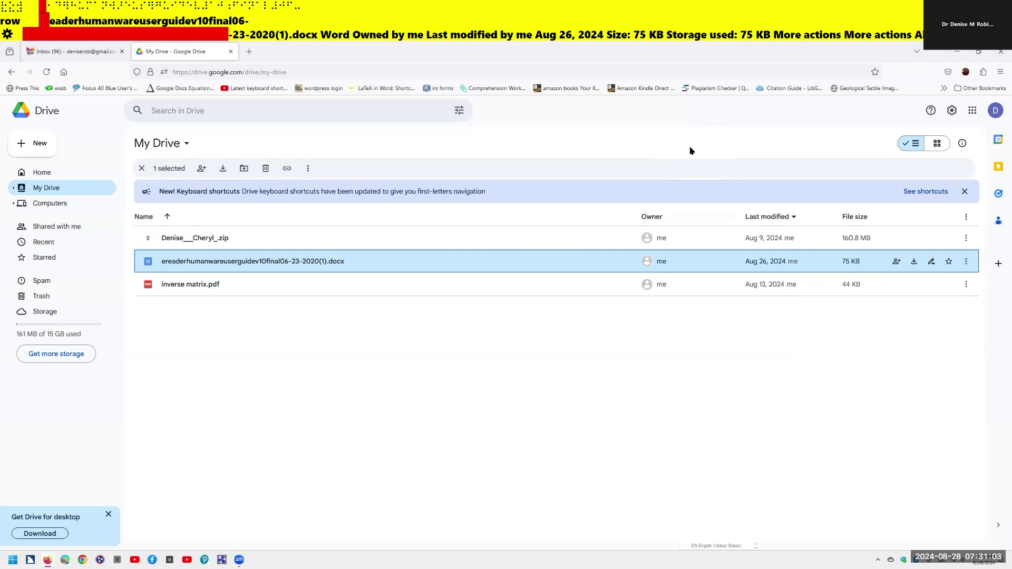
Open the NLS Braille eReader user guide .docx in Google Docs.
key(Return)
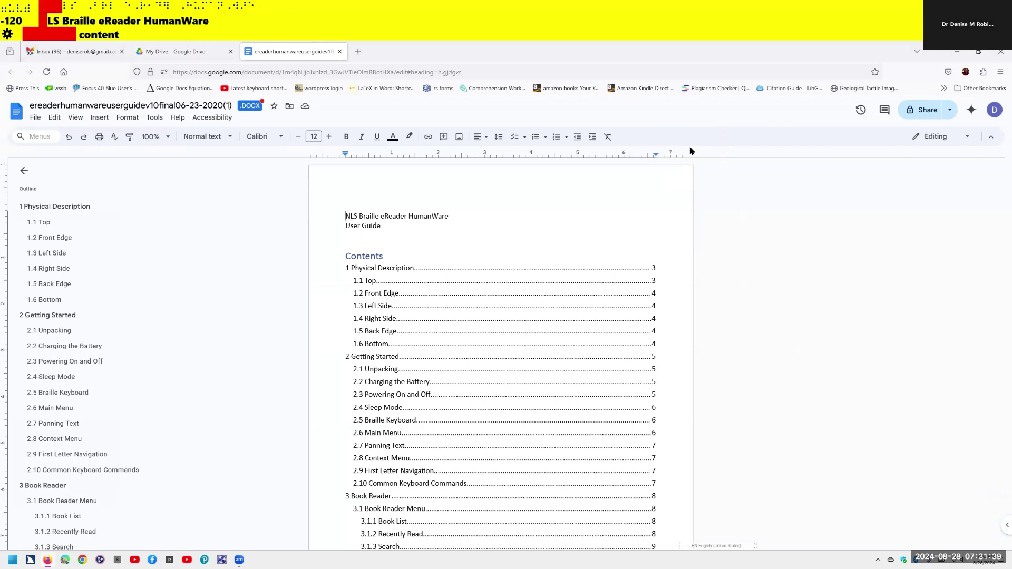
Search the Docs menus for 'braille', then close the user guide tab with Ctrl+W.
key(alt+slash)
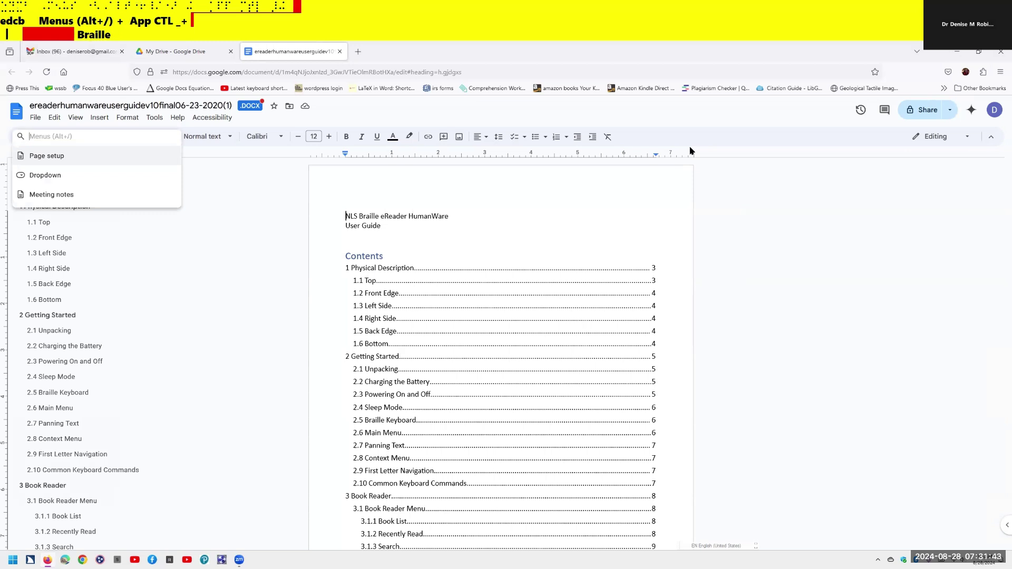
text(braille)
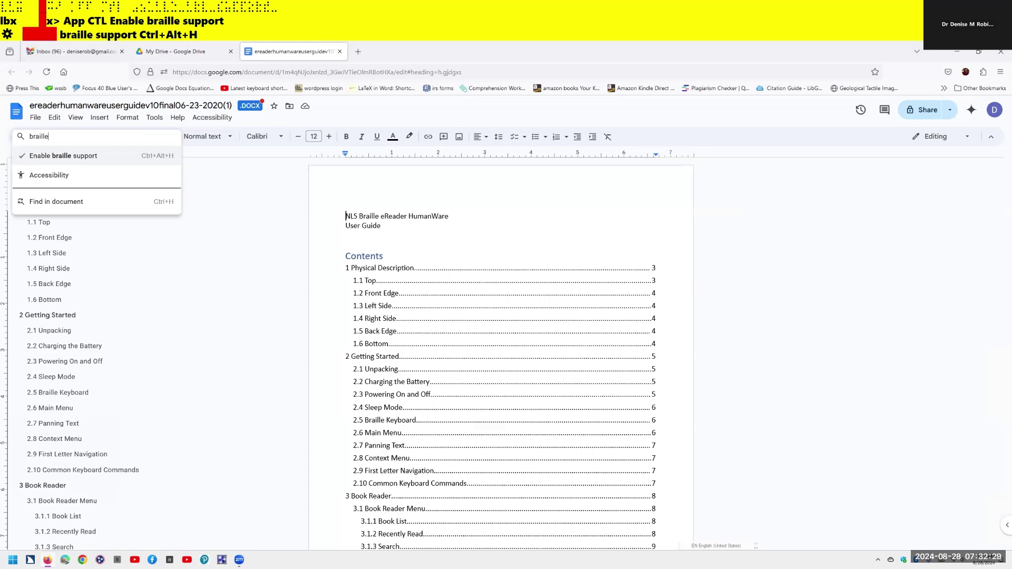
key(ctrl+w)
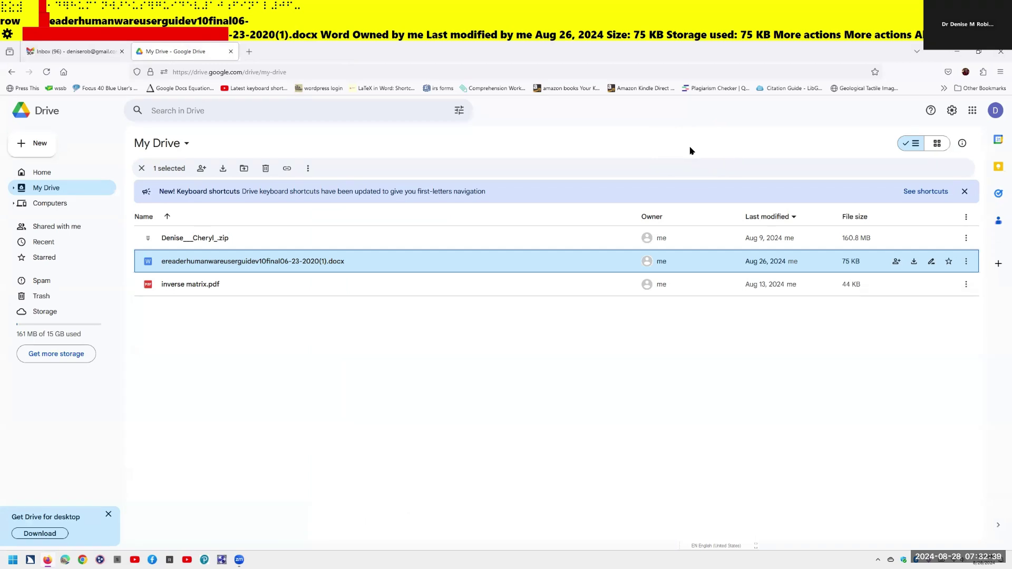
Move focus down to the inverse matrix.pdf row (44 KB, Aug 13, 2024).
key(Down)
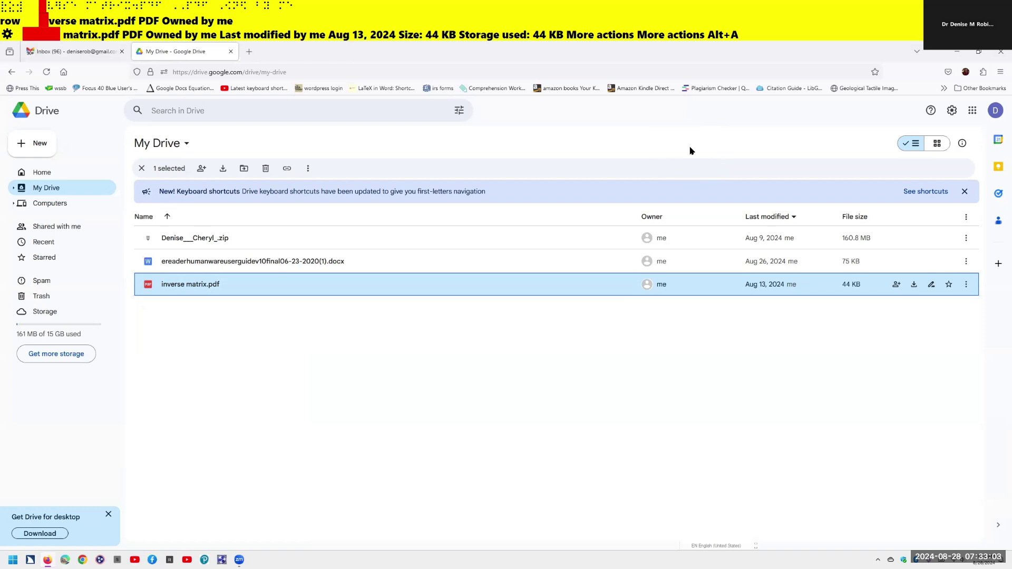
key(g)
key(n)
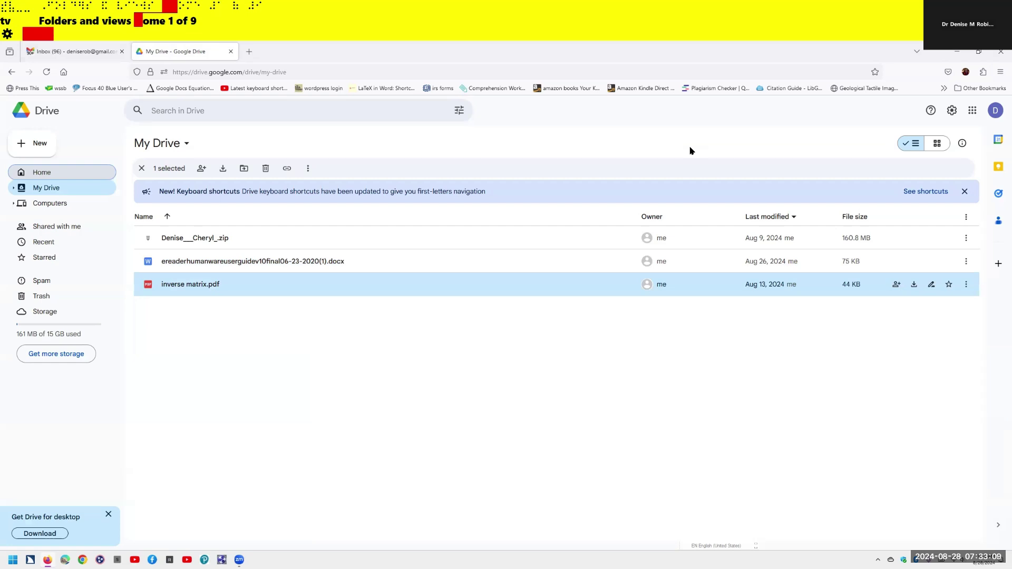
key(Down)
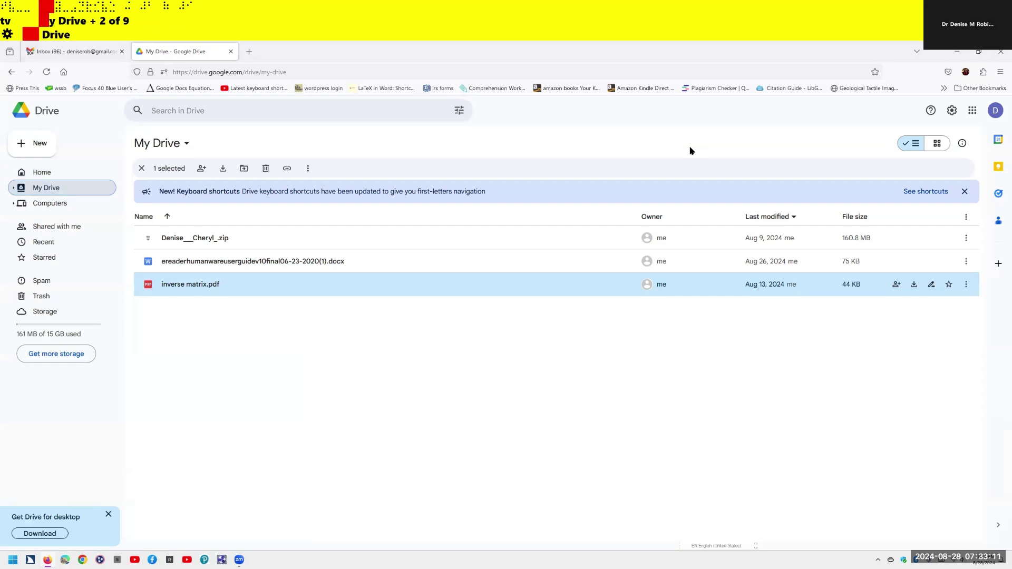
key(Down)
key(Down)
key(Down)
key(Down)
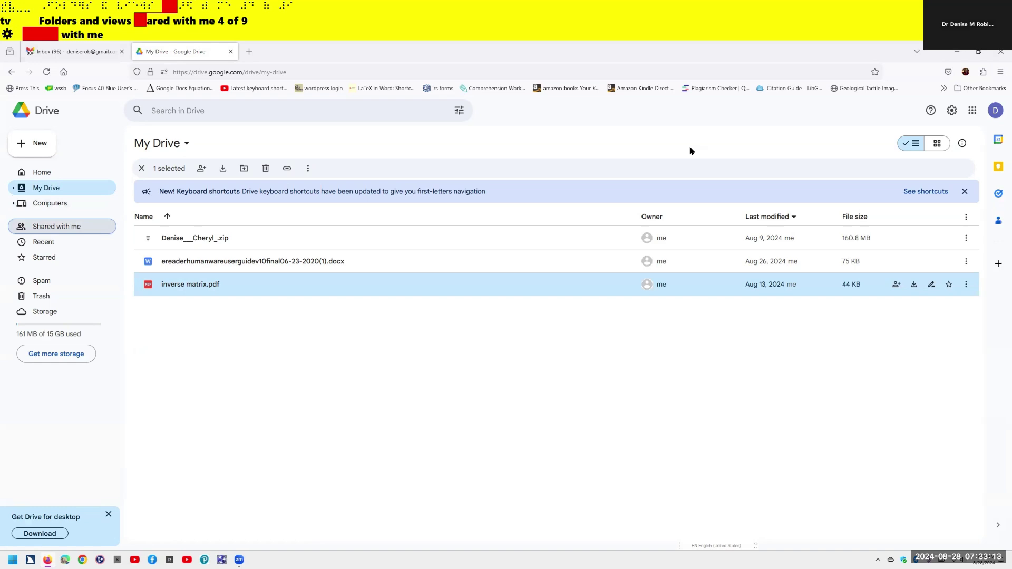
key(Down)
key(Down)
key(Down)
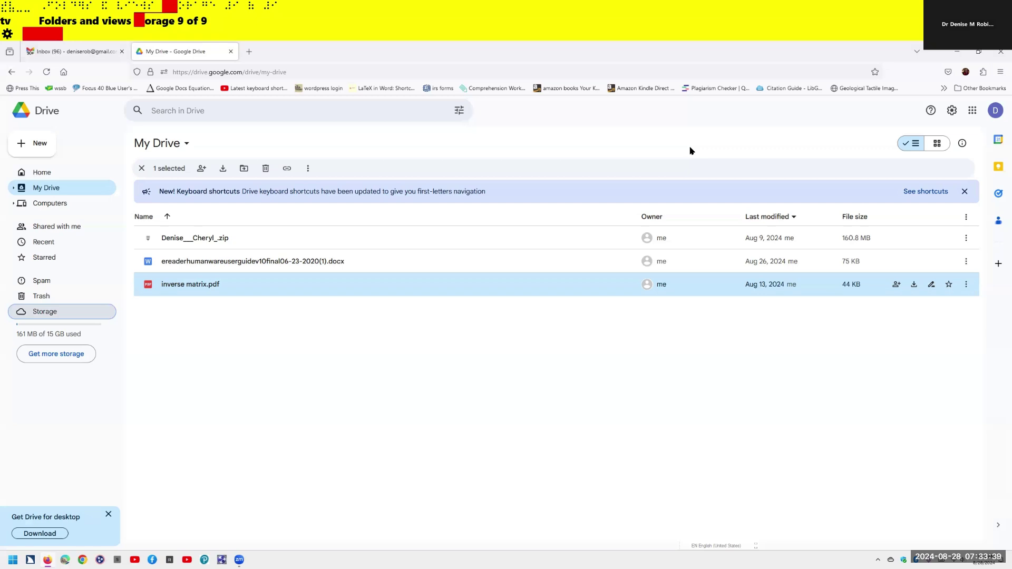
key(Up)
key(Up)
key(Up)
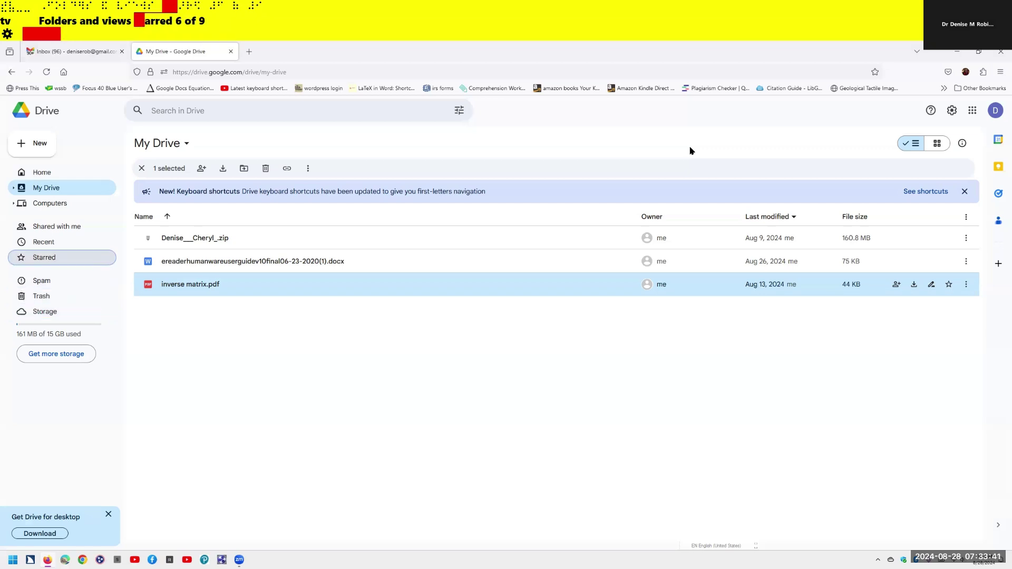
key(Up)
key(Up)
key(Up)
key(Up)
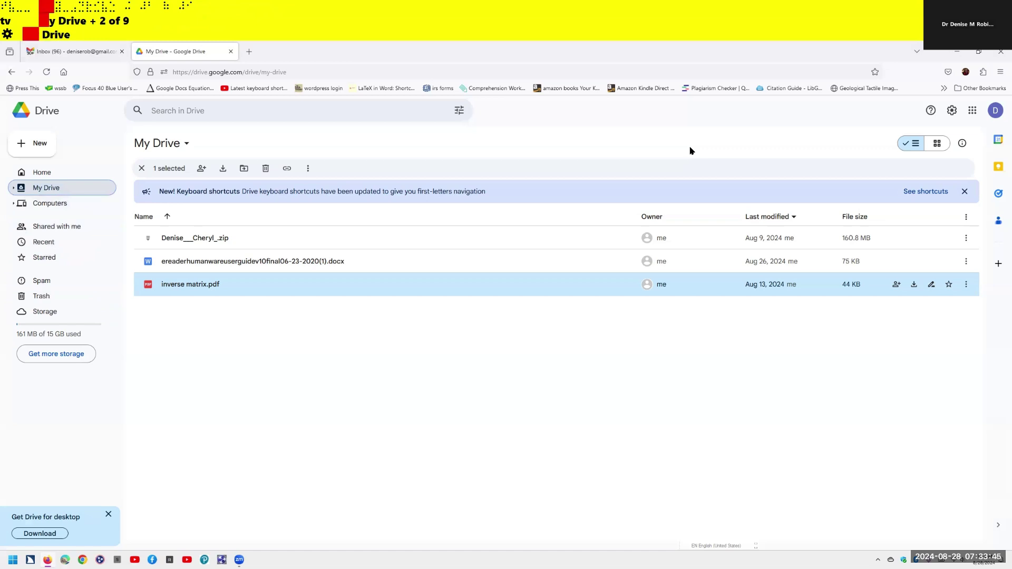
key(Tab)
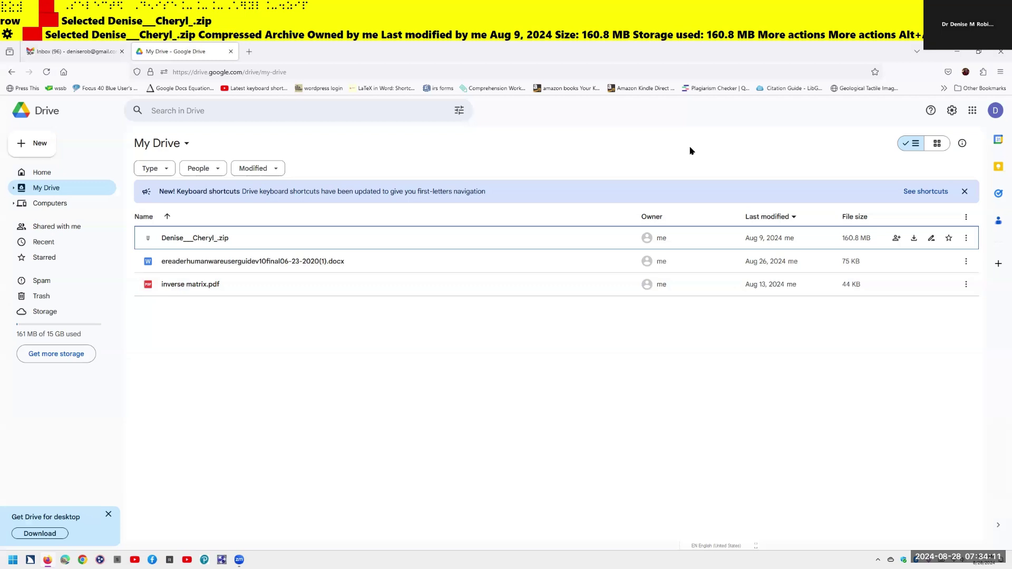
Move down from the zip row to the ereader user guide .docx row.
key(Down)
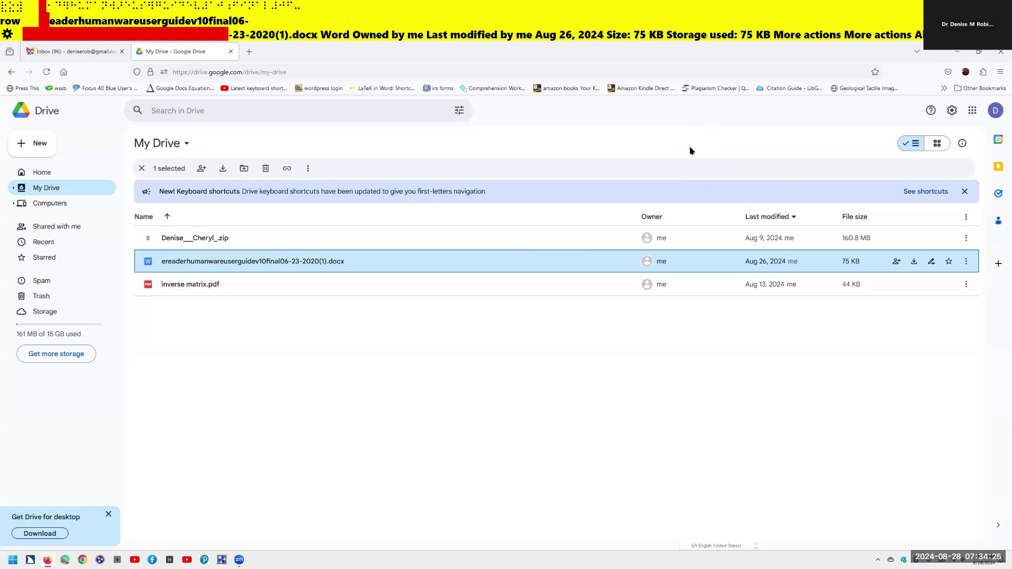
key(shift+F10)
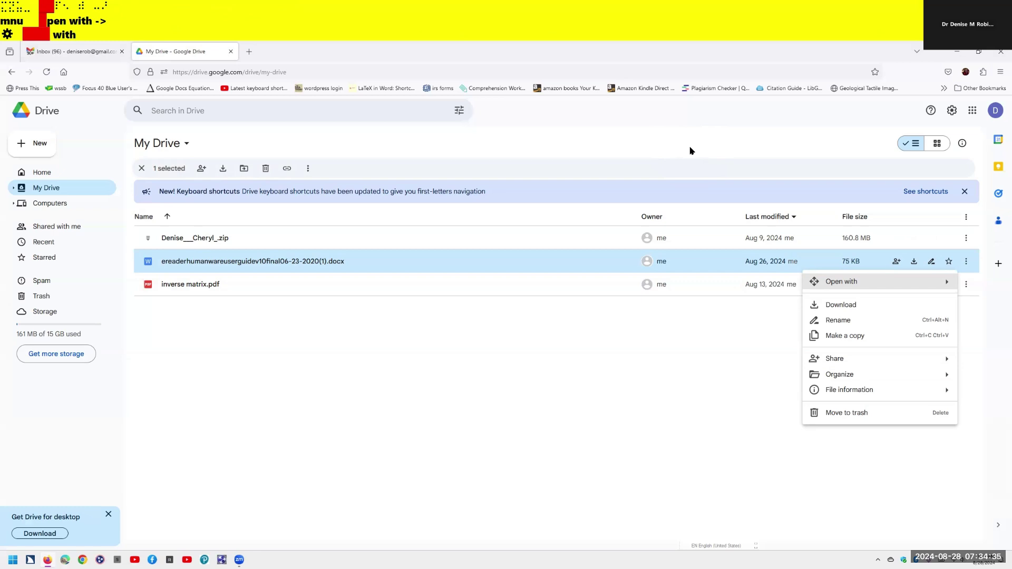
key(Down)
key(Down)
key(Down)
key(Down)
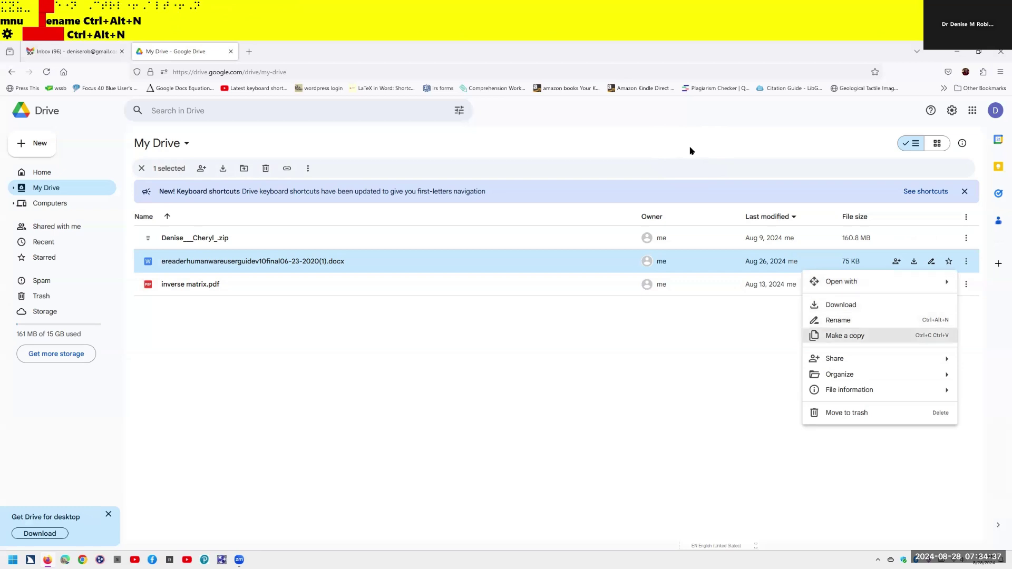
key(Down)
key(Down)
key(Down)
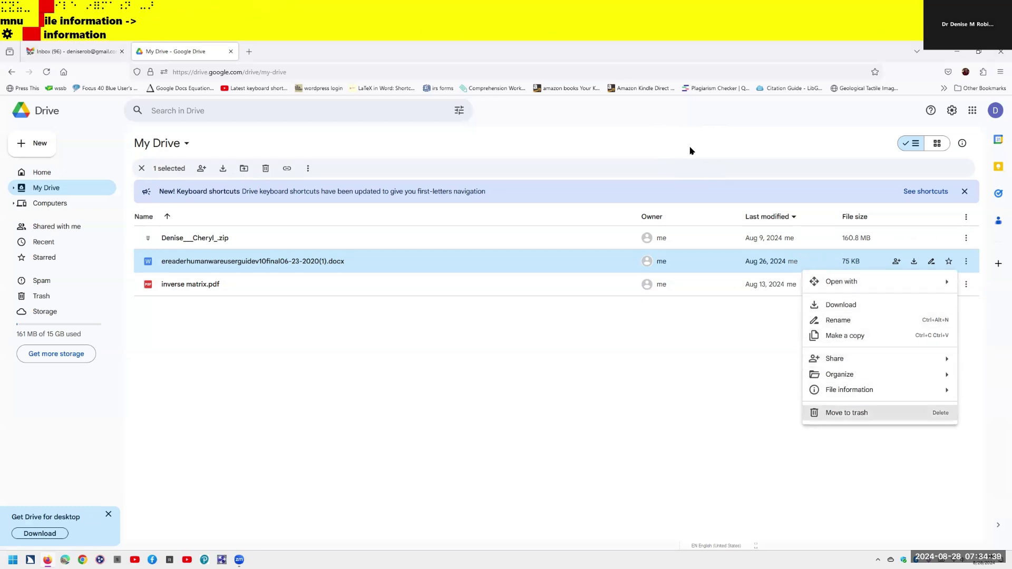
key(ctrl)
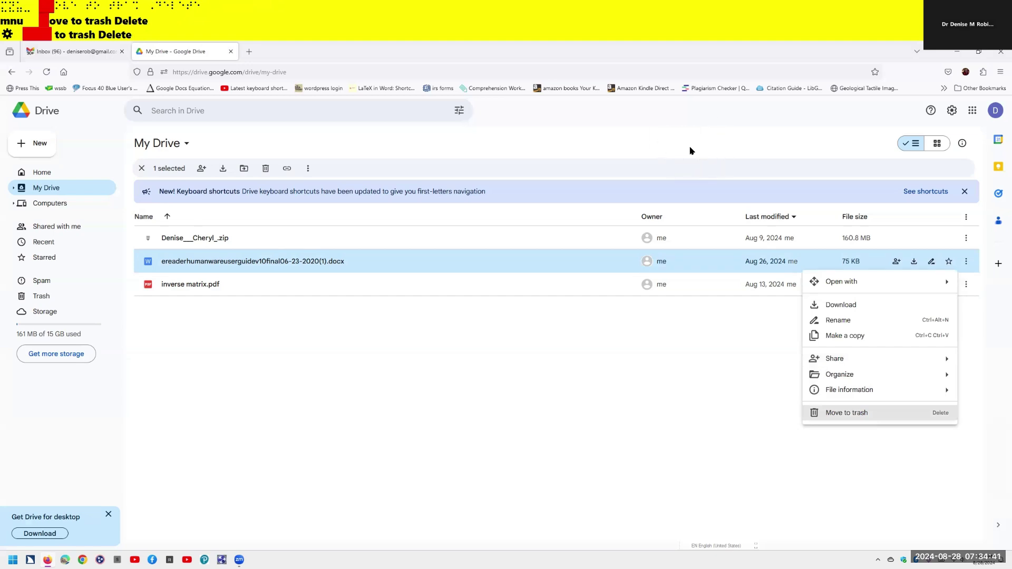
key(Escape)
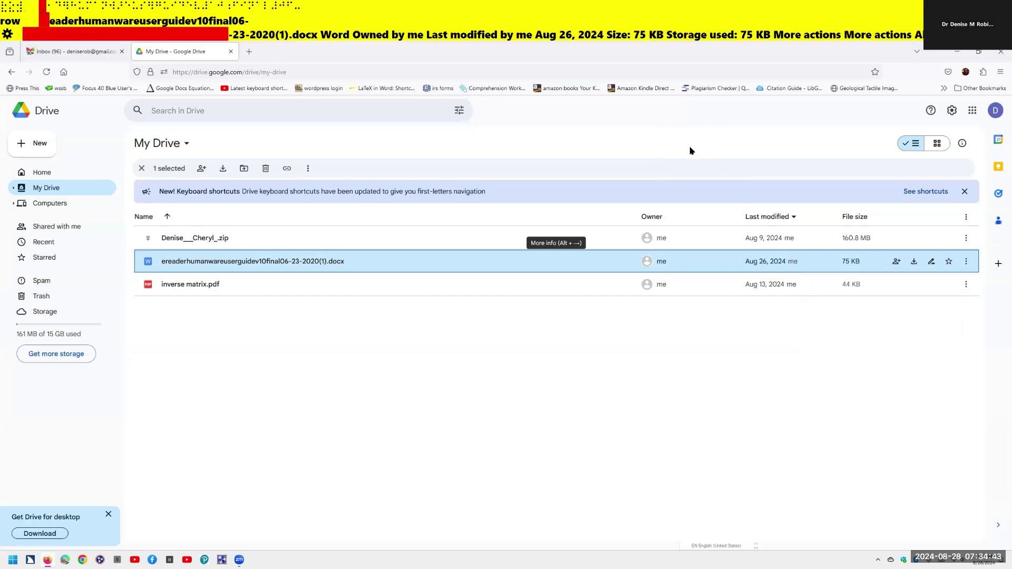
key(Escape)
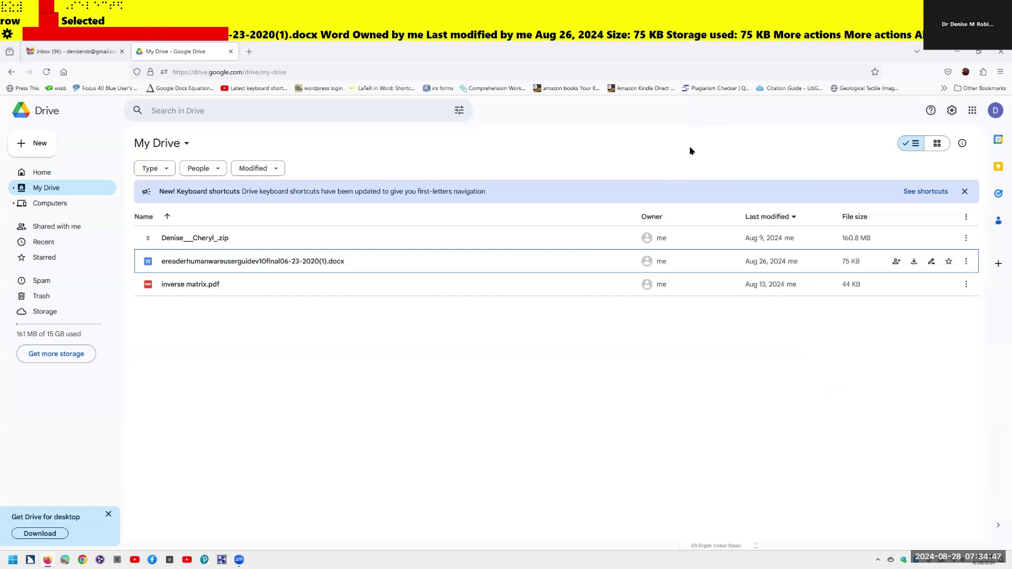
key(alt+c)
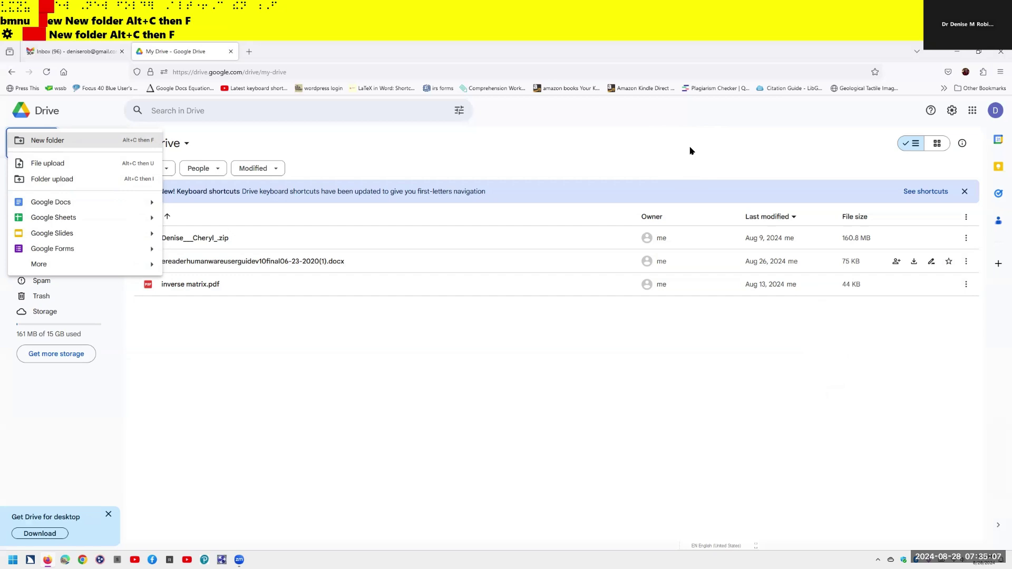
key(Down)
key(Down)
key(Down)
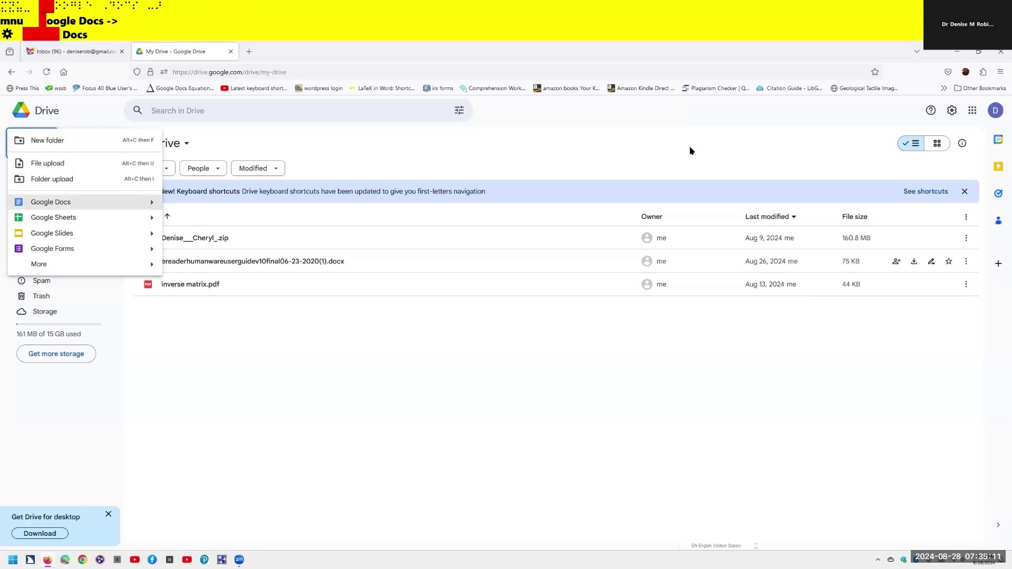
key(Down)
key(Down)
key(Down)
key(Down)
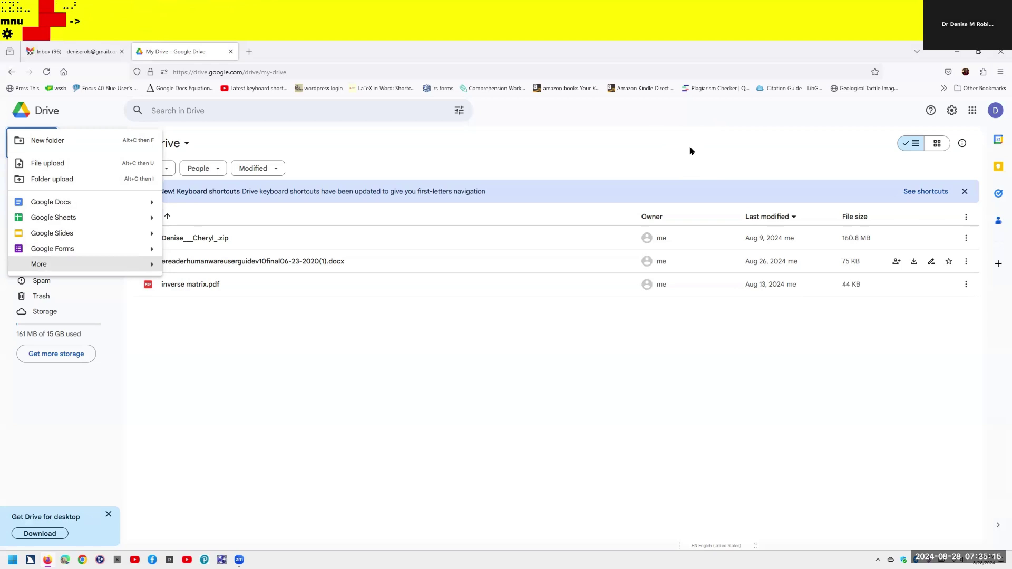
key(Escape)
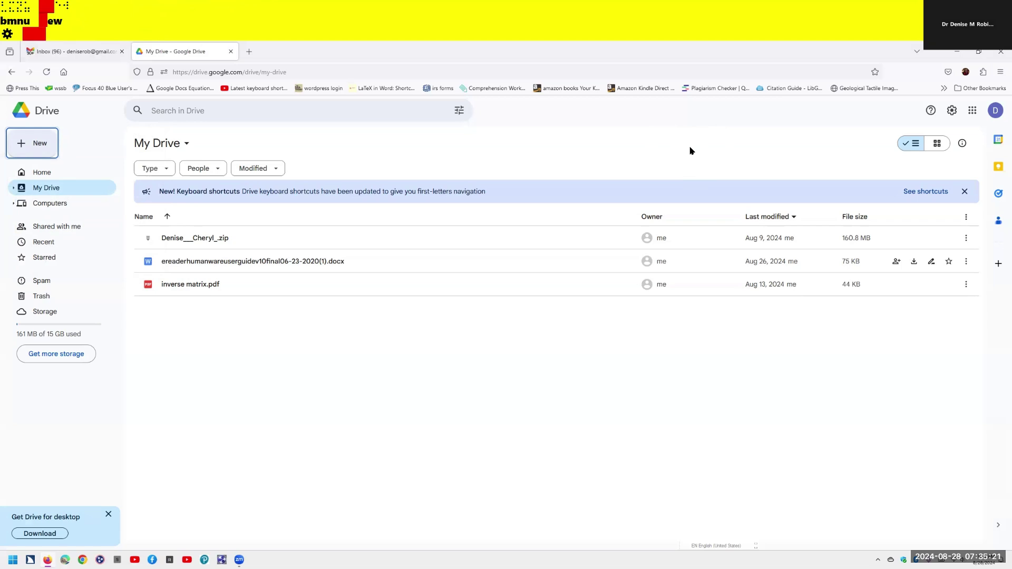
Search Drive for 'invers' and highlight the inverse matrix.pdf suggestion.
key(slash)
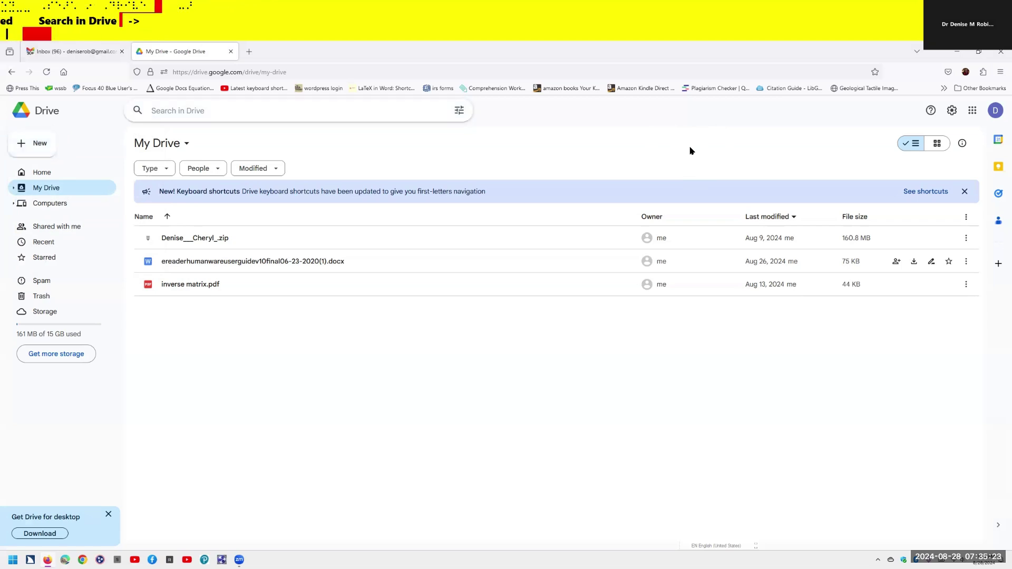
text(u)
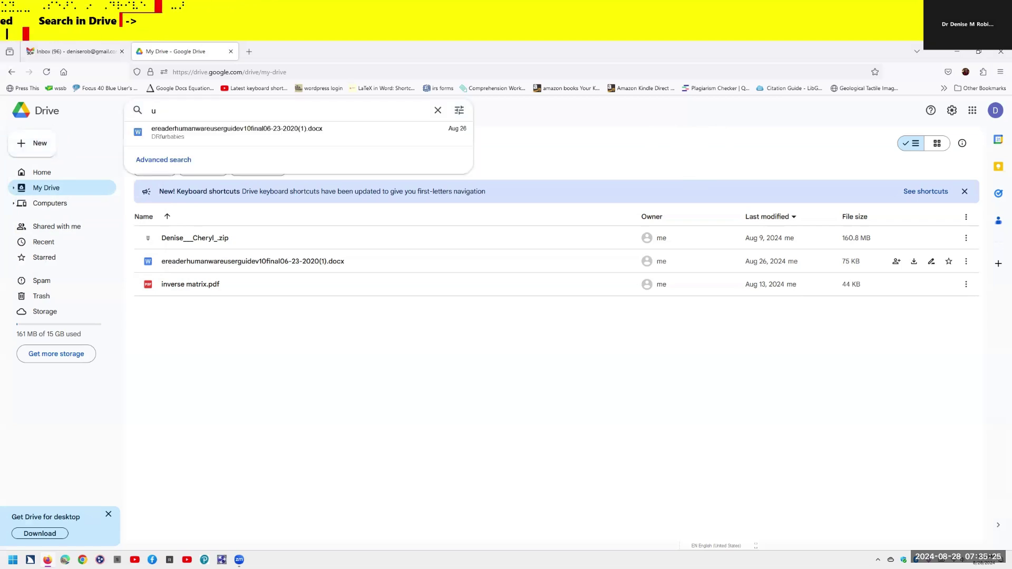
key(BackSpace)
text(invers)
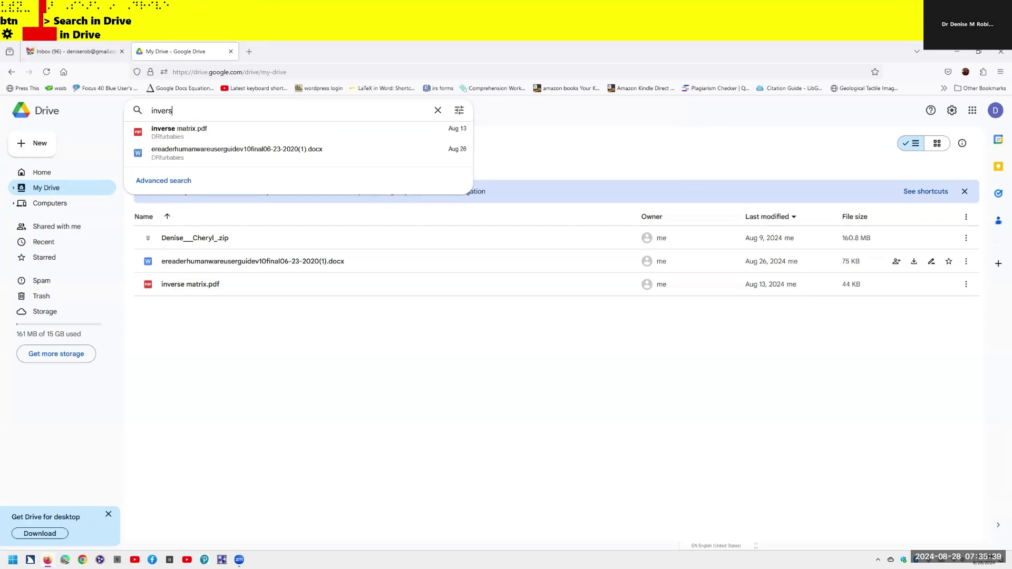
key(Down)
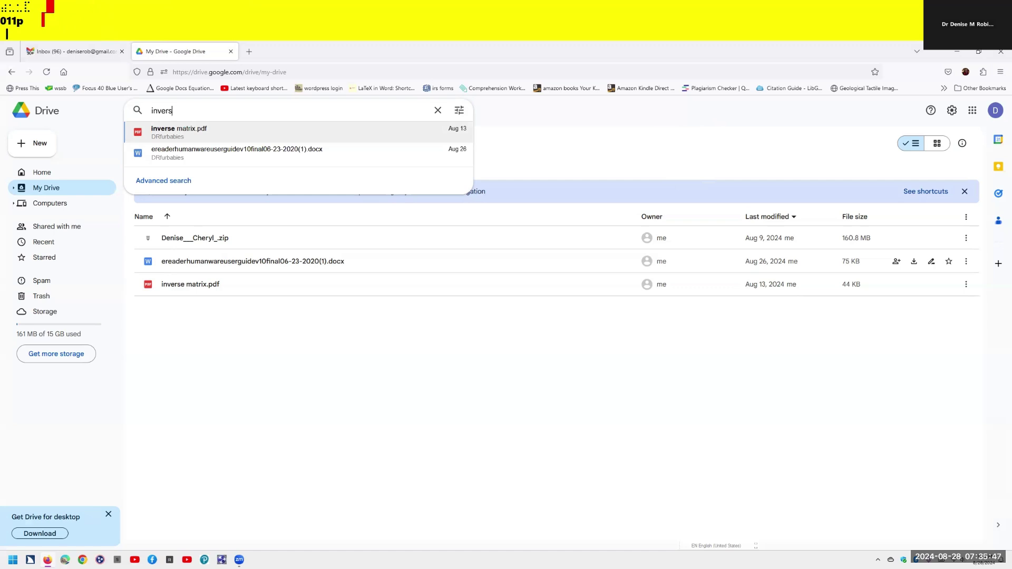
Open the inverse matrix.pdf suggestion to view the Inverse matrix worksheet.
key(Return)
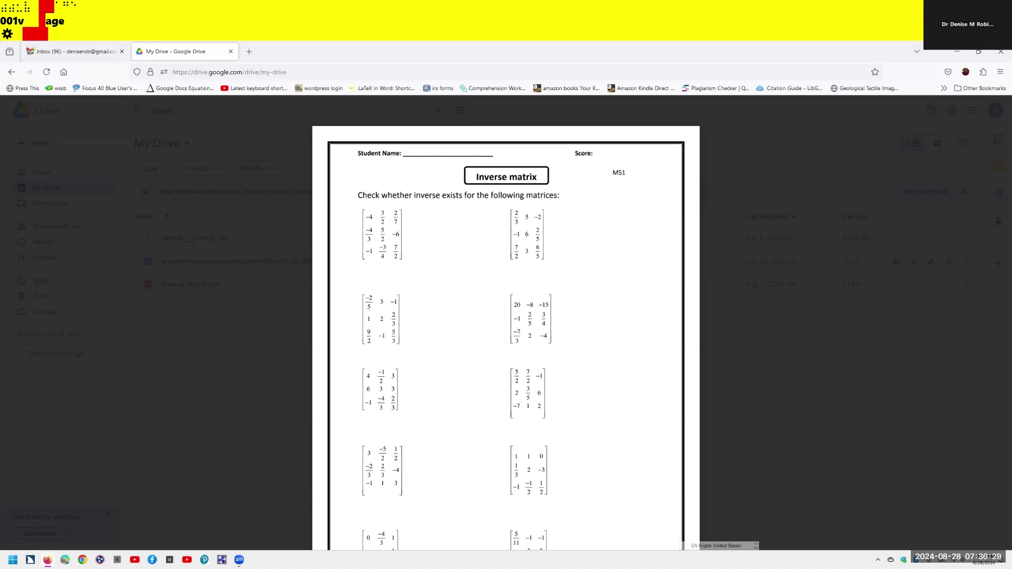
Exit the PDF viewer back to the My Drive list, keeping 'invers' in the search box.
key(Escape)
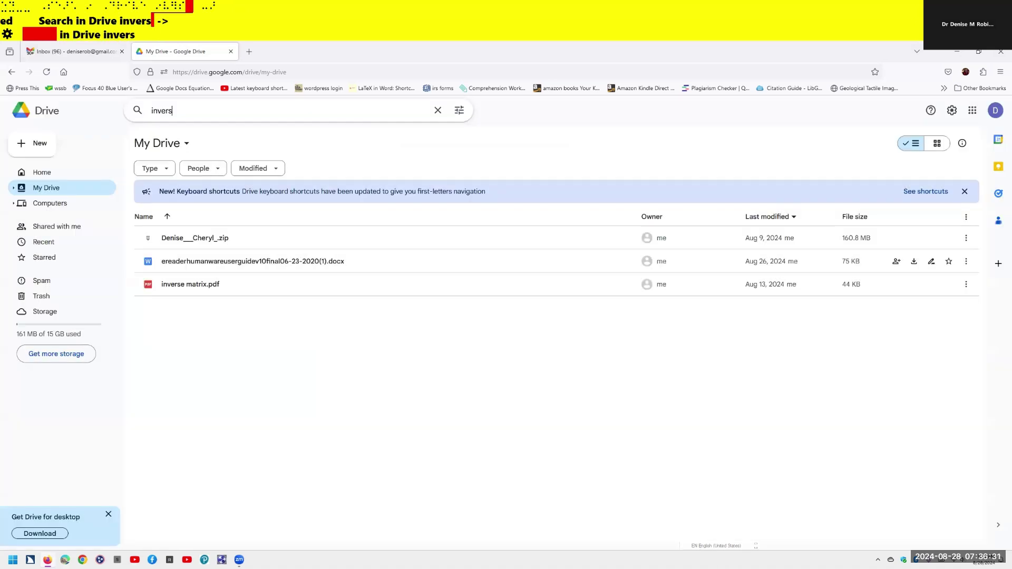